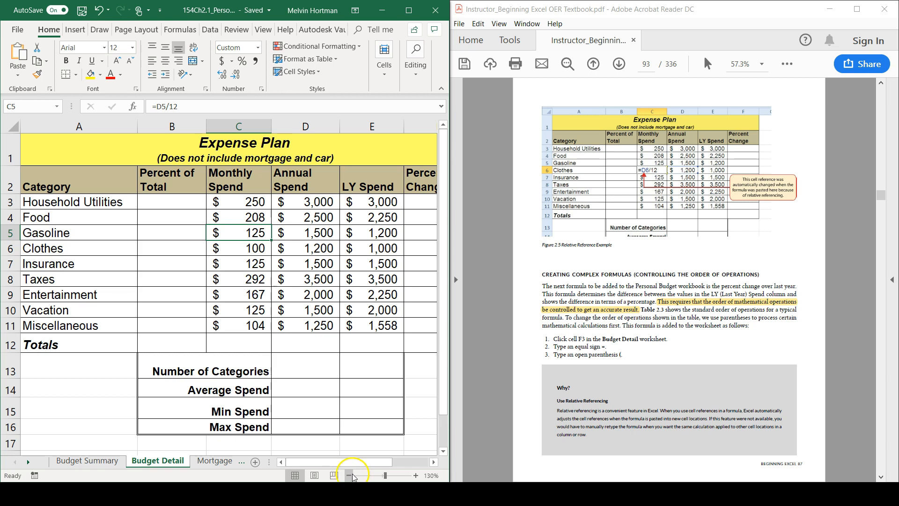
- Enter the percent change formula =(D3-E3)/E3 in cell F3 of the Budget Detail worksheet
left_click(350, 476)
left_click(349, 475)
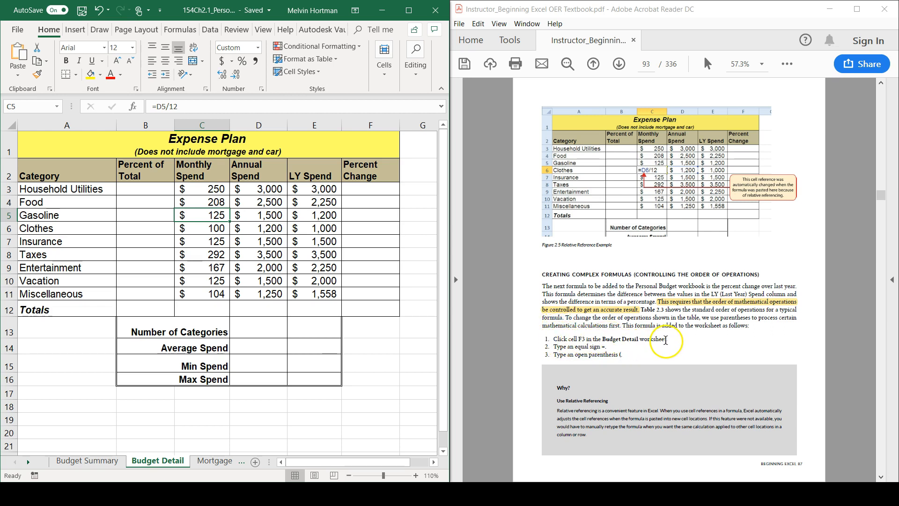
left_click(379, 189)
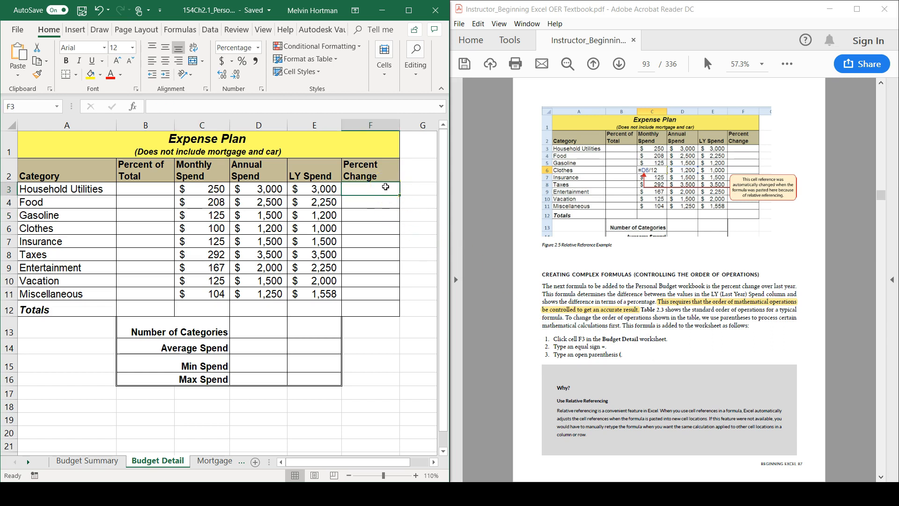
type("=")
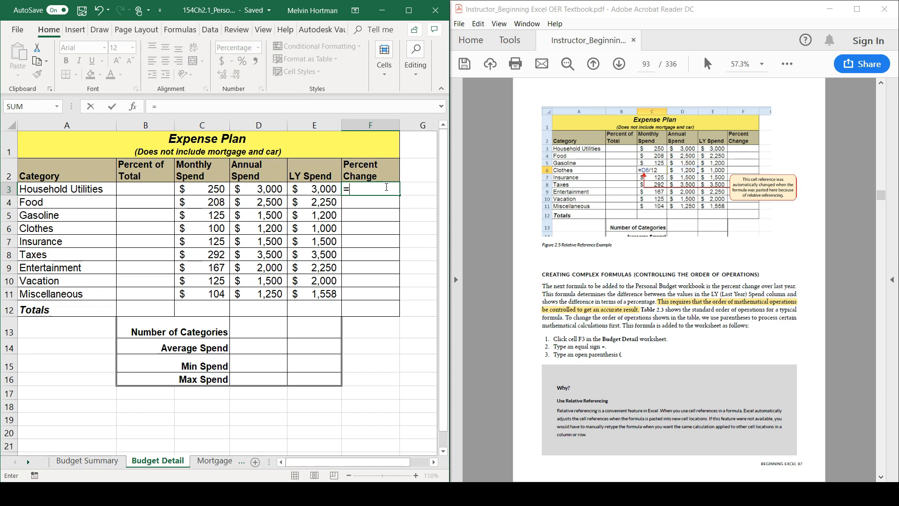
type("(")
scroll(679, 264, "down", 1)
scroll(679, 264, "up", 1)
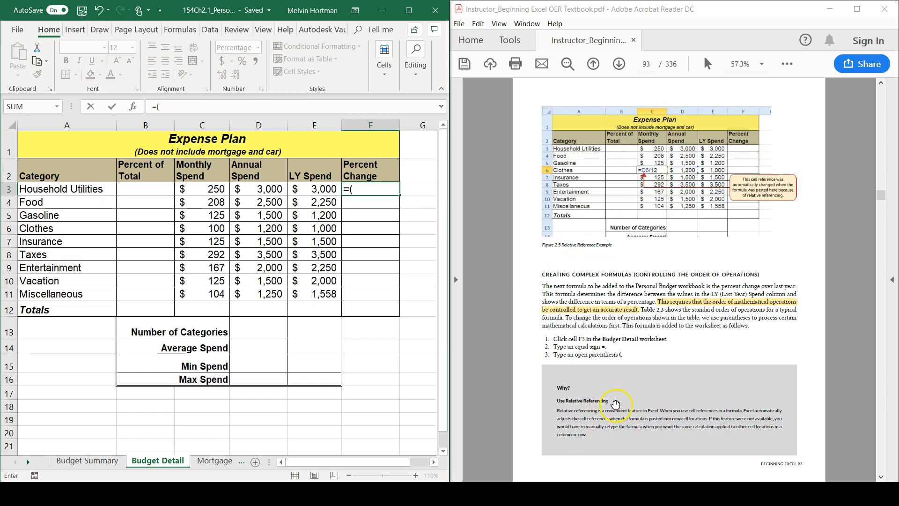
scroll(615, 403, "down", 1)
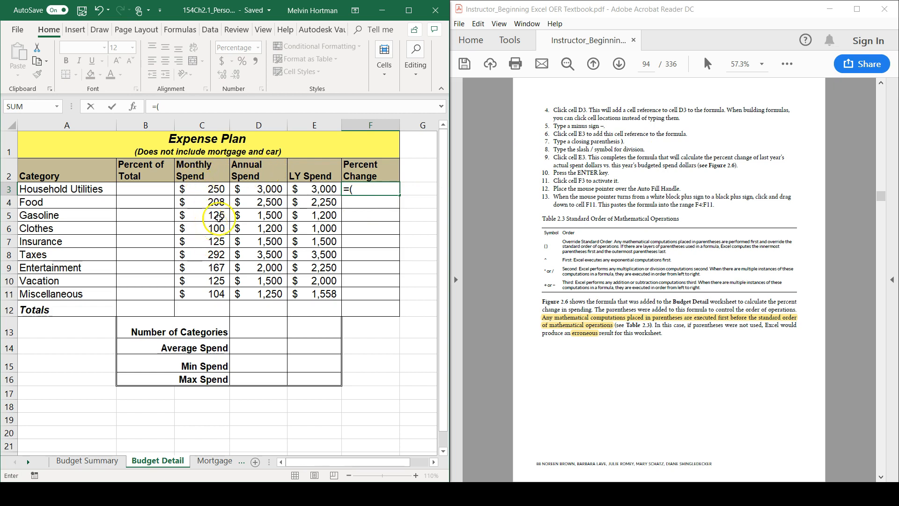
left_click(266, 190)
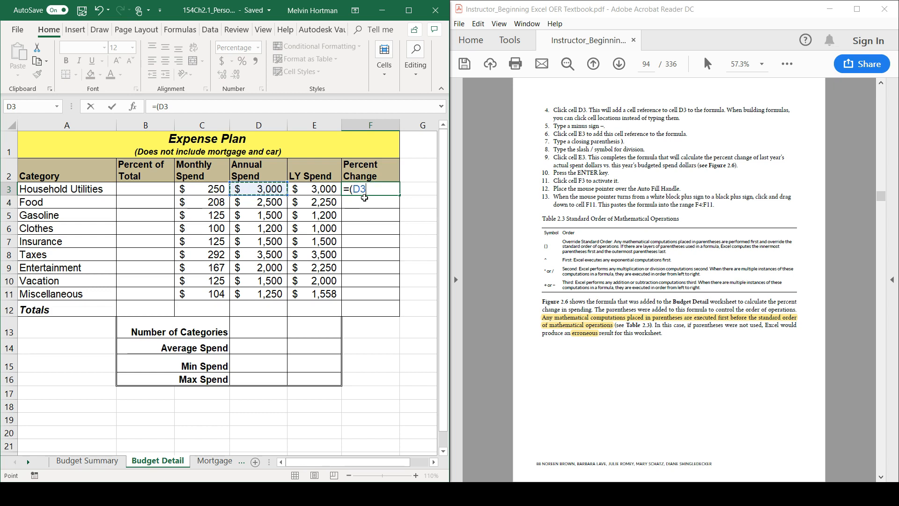
type("-")
left_click(325, 188)
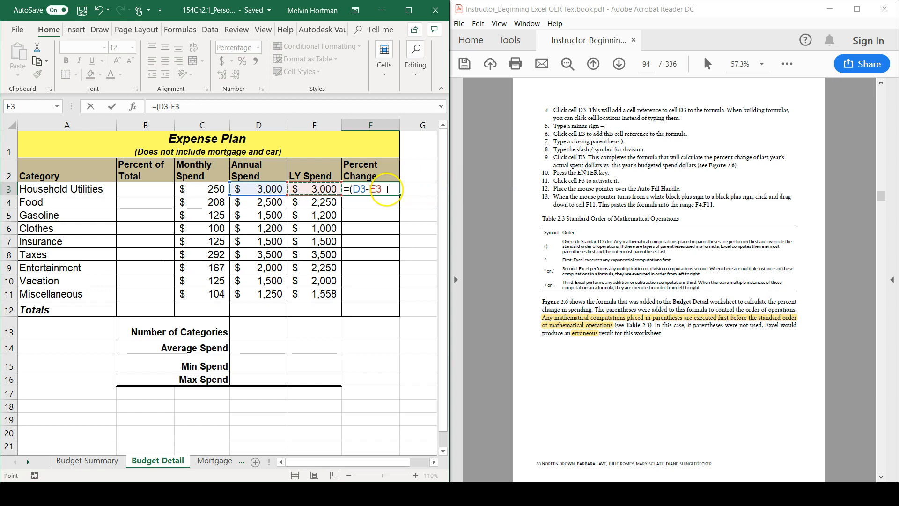
type(")/")
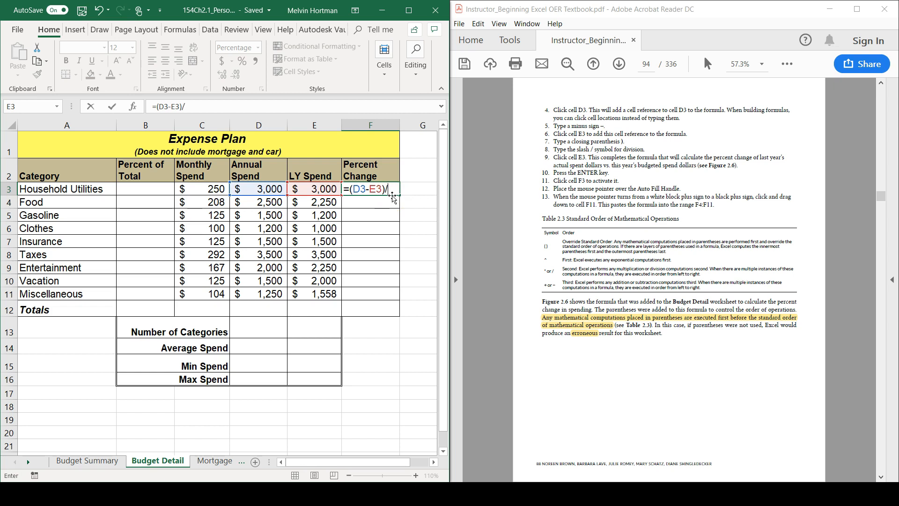
left_click(325, 188)
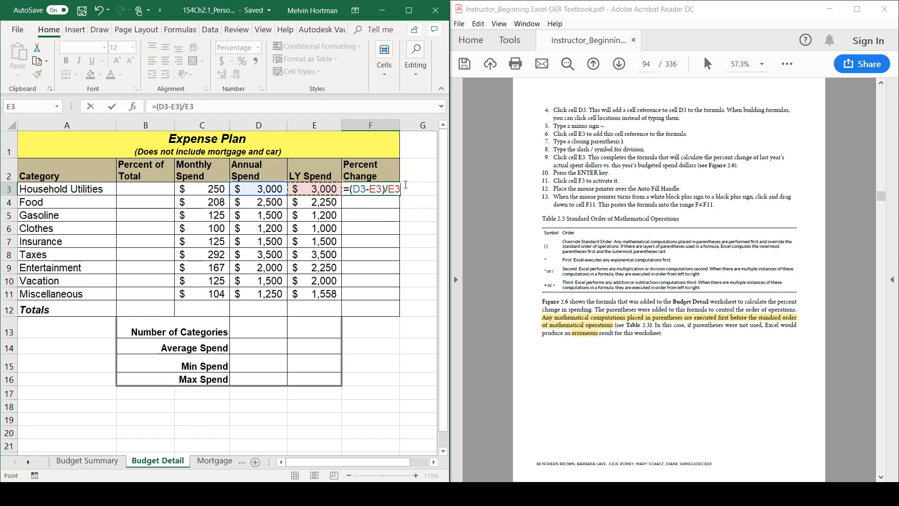
key("Return")
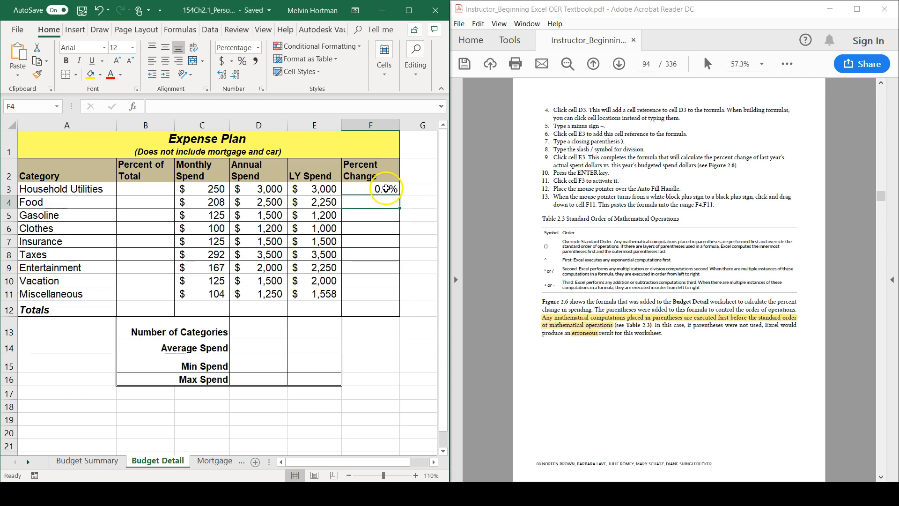
- Review the formula and its cell references in F3, leaving the formula as it is
double_click(385, 189)
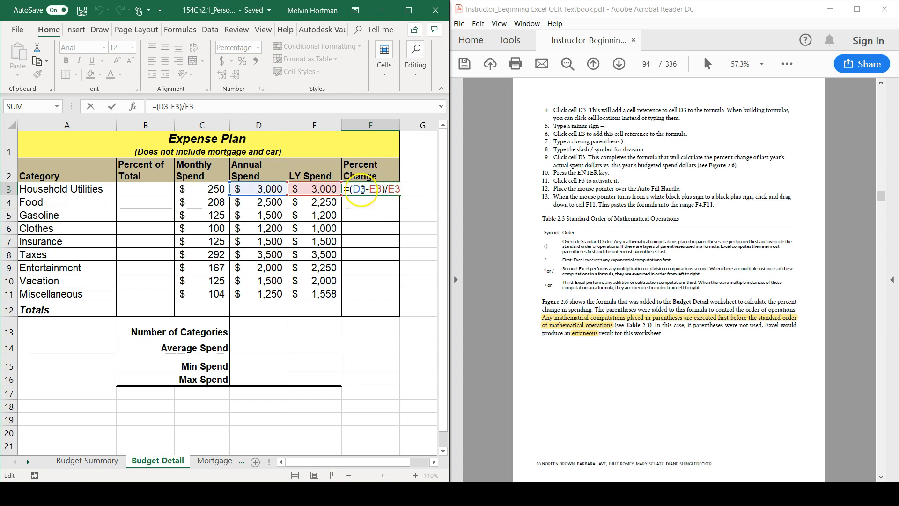
left_click(400, 190)
key("Return")
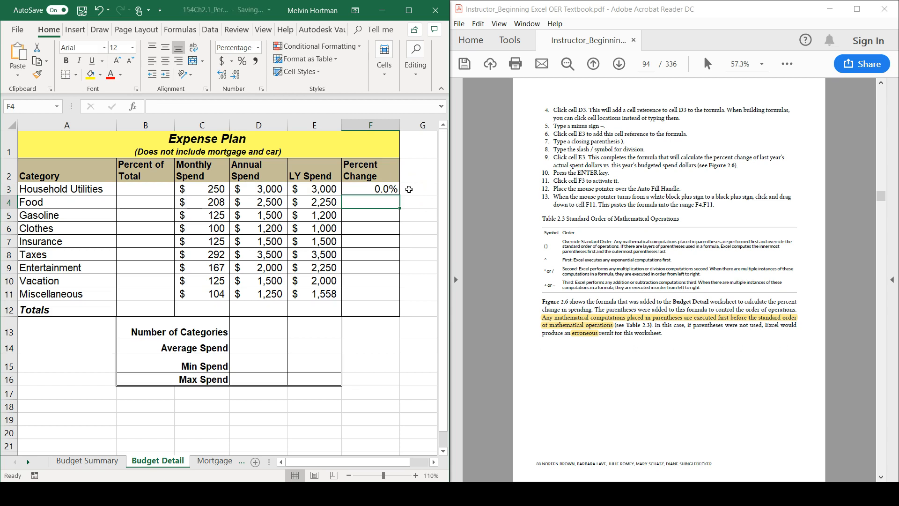
- Try the comma style and the General format on cell F3, ending with the Percentage format
left_click(389, 188)
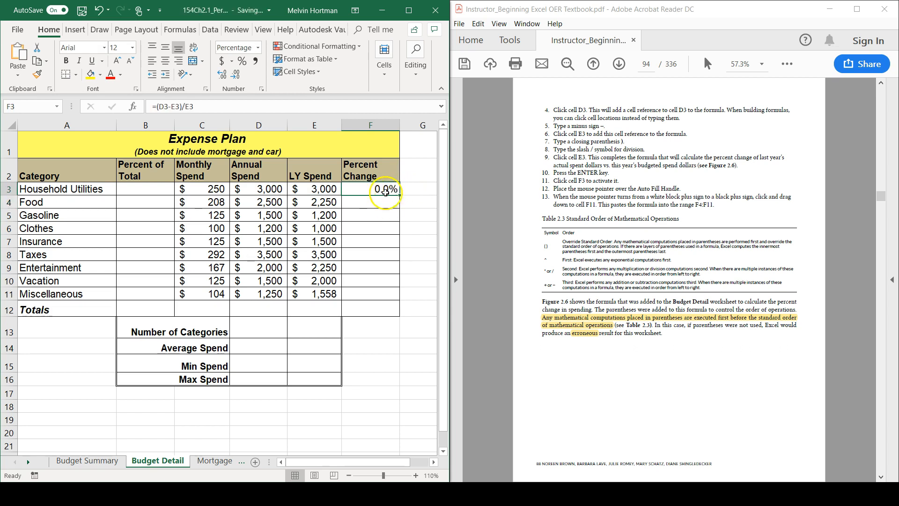
left_click(256, 60)
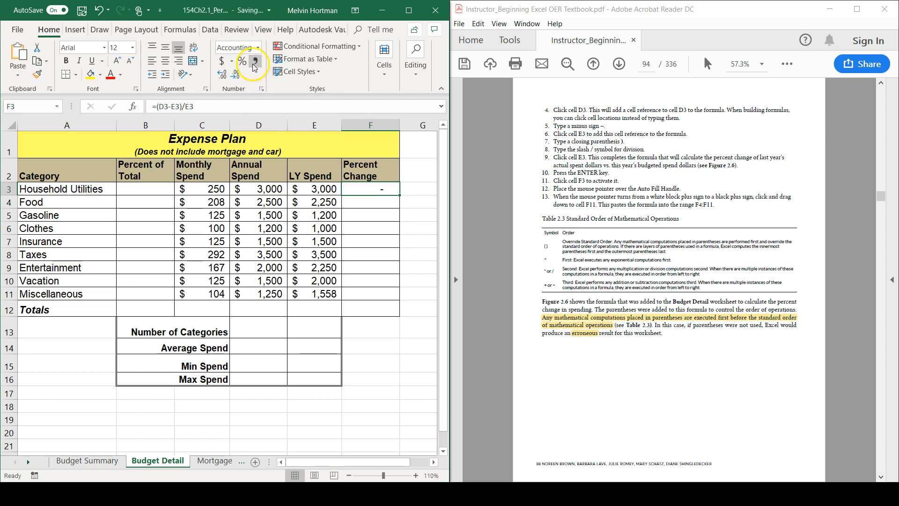
left_click(257, 48)
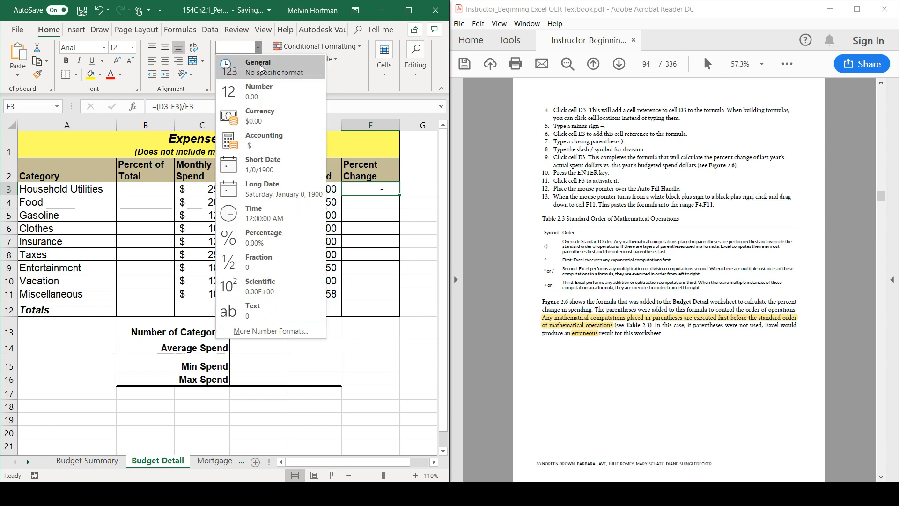
left_click(261, 69)
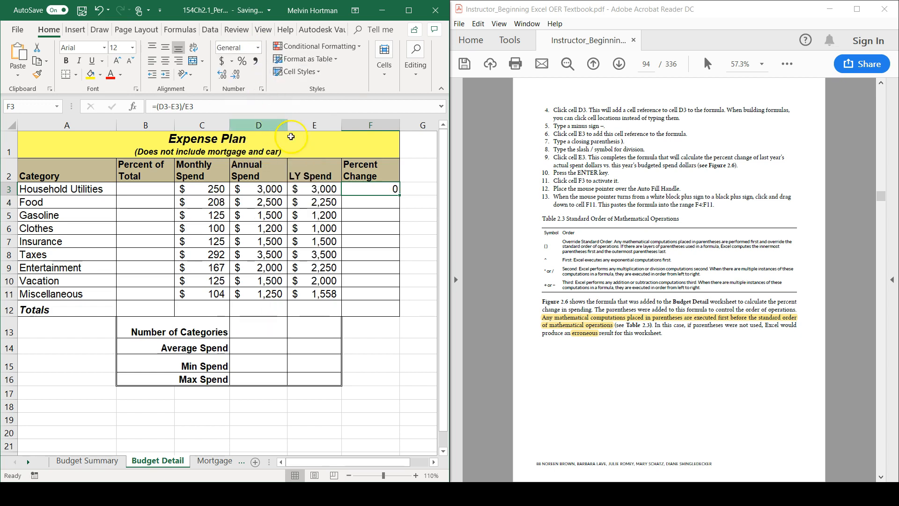
left_click(257, 48)
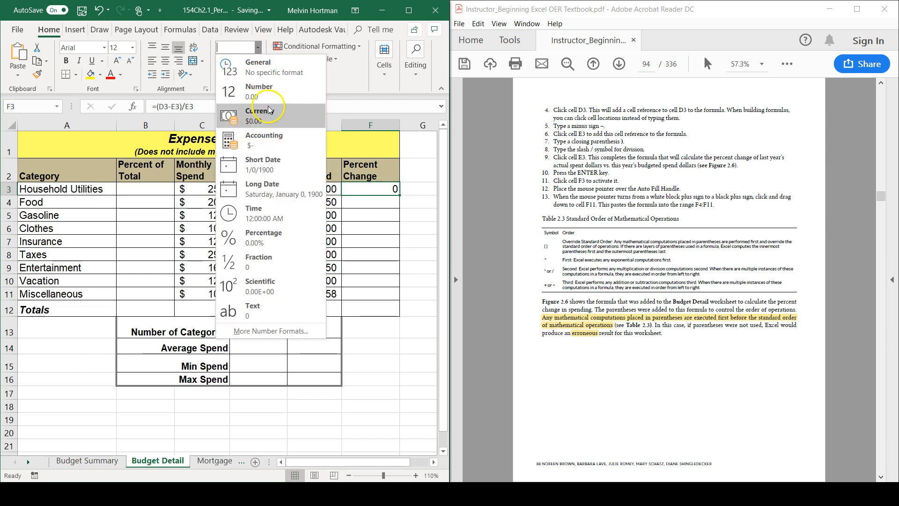
left_click(294, 237)
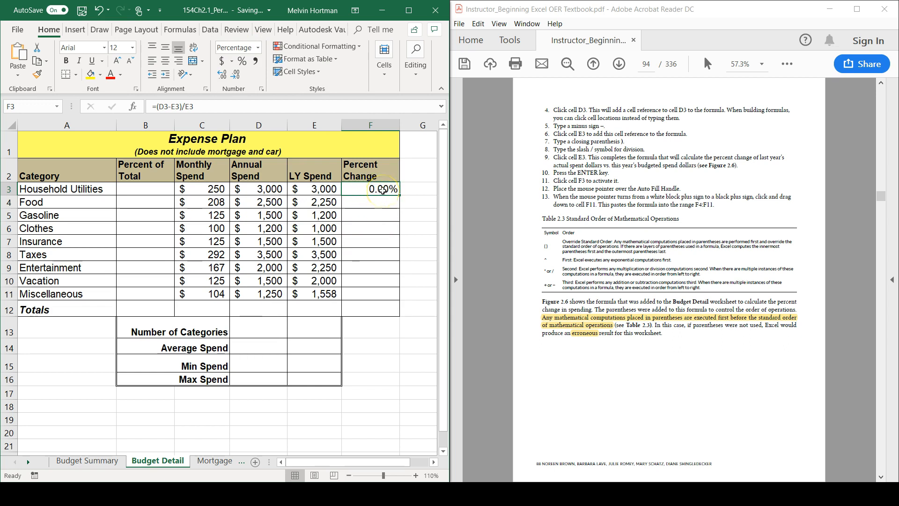
- Copy the percent change formula from F3 down through F11 with Auto Fill
left_click(389, 190)
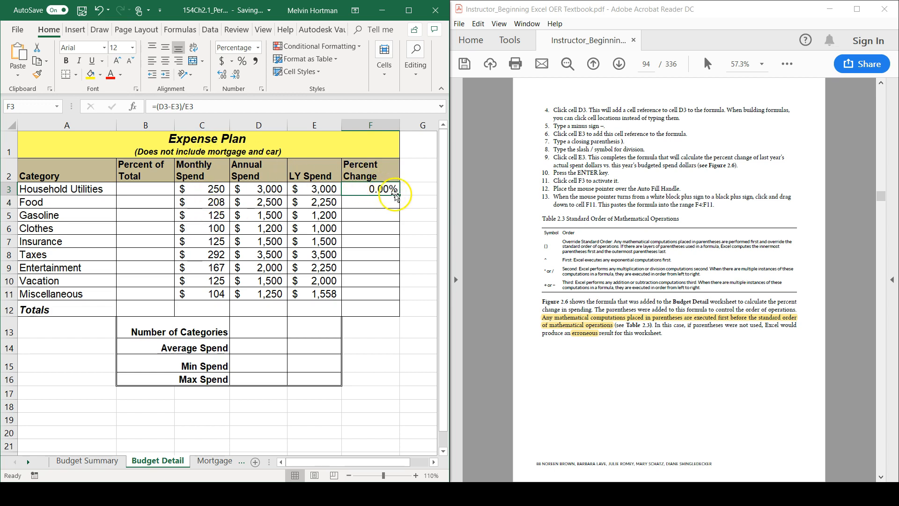
mouse_move(398, 195)
left_mouse_down()
mouse_move(402, 272)
mouse_move(400, 198)
left_mouse_up()
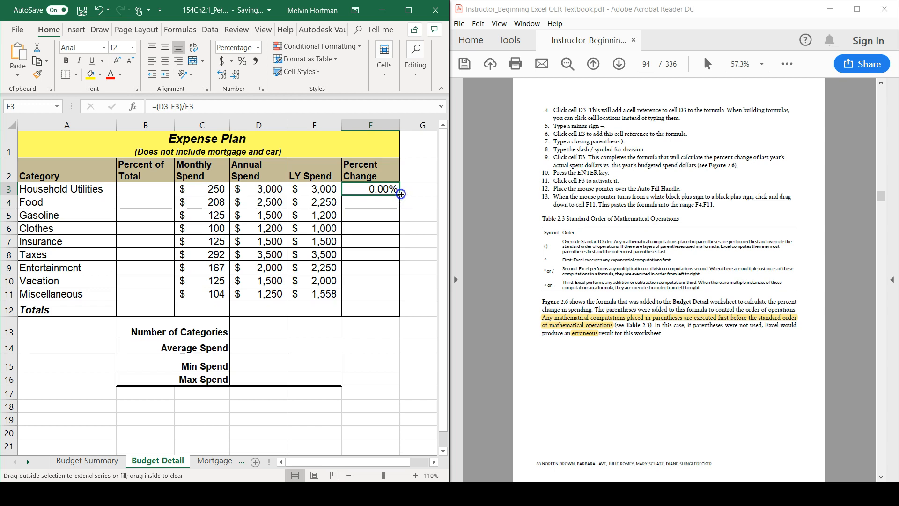
left_click_drag(398, 196, 398, 298)
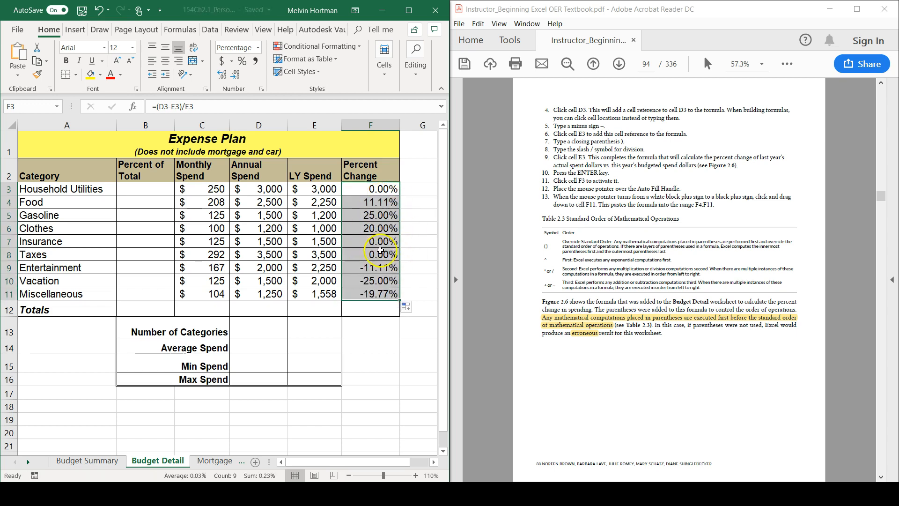
- Format the percent change values in F3:F11 with the General number format
left_click(405, 229)
left_click_drag(388, 192, 391, 297)
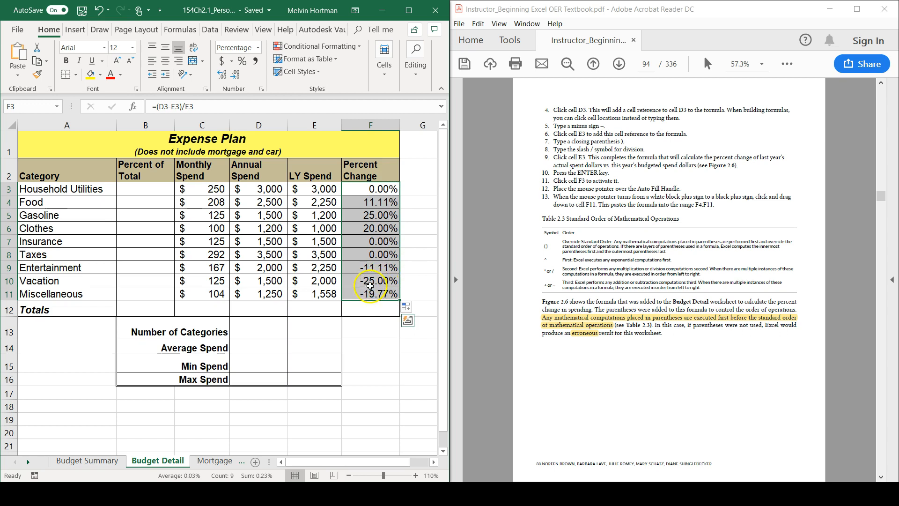
left_click(258, 48)
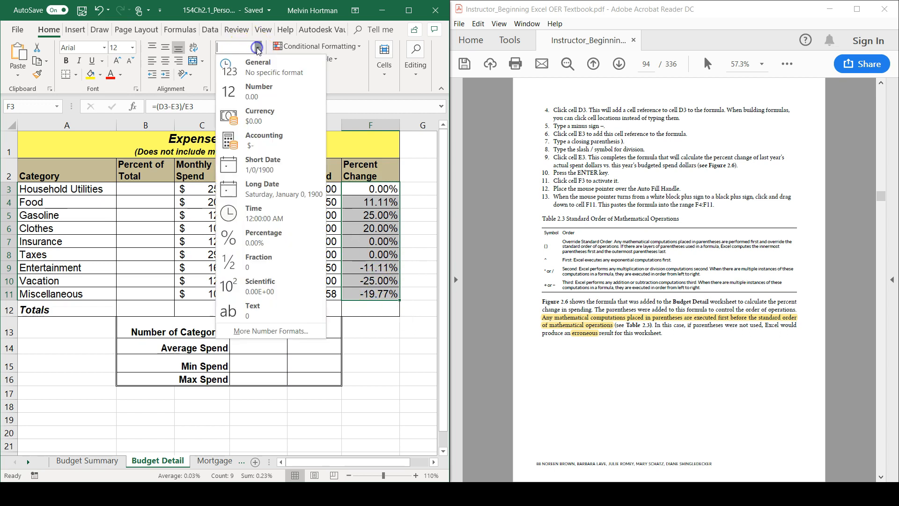
left_click(253, 66)
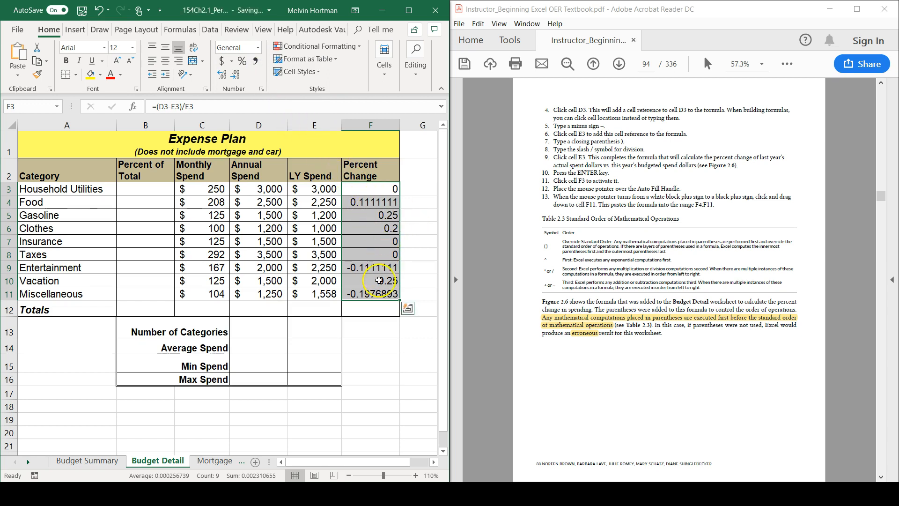
- Try the percent style on the Gasoline value in F5, and return it to the General format
left_click(382, 215)
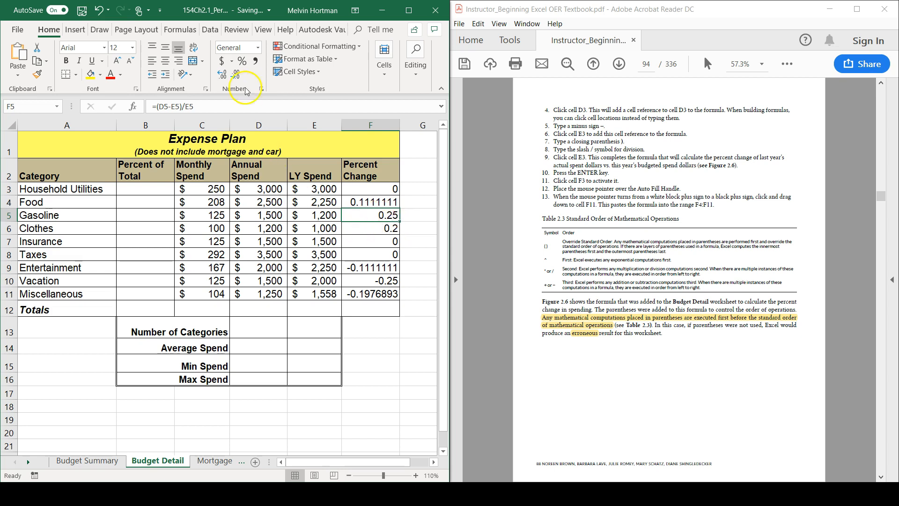
left_click(240, 62)
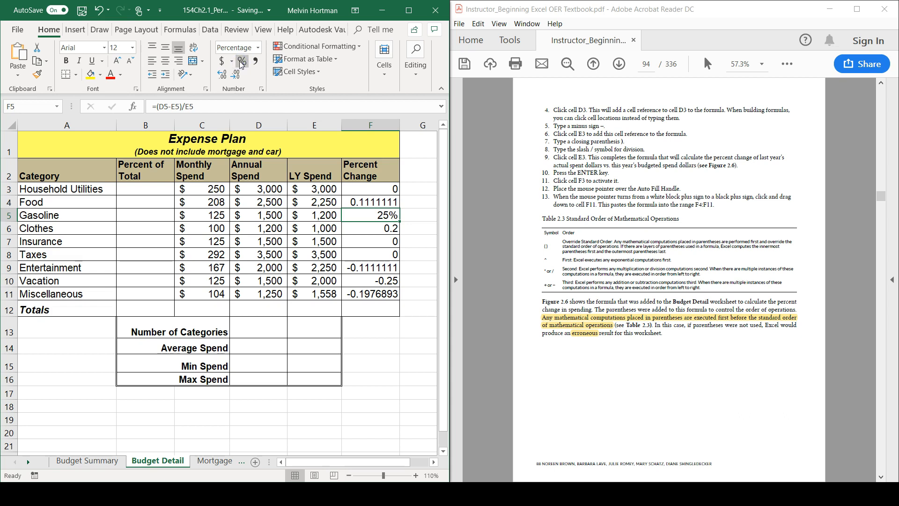
left_click(257, 47)
left_click(256, 62)
- Apply the percent style to the percent change values in F3:F11 and reselect the range
left_click_drag(384, 189, 382, 294)
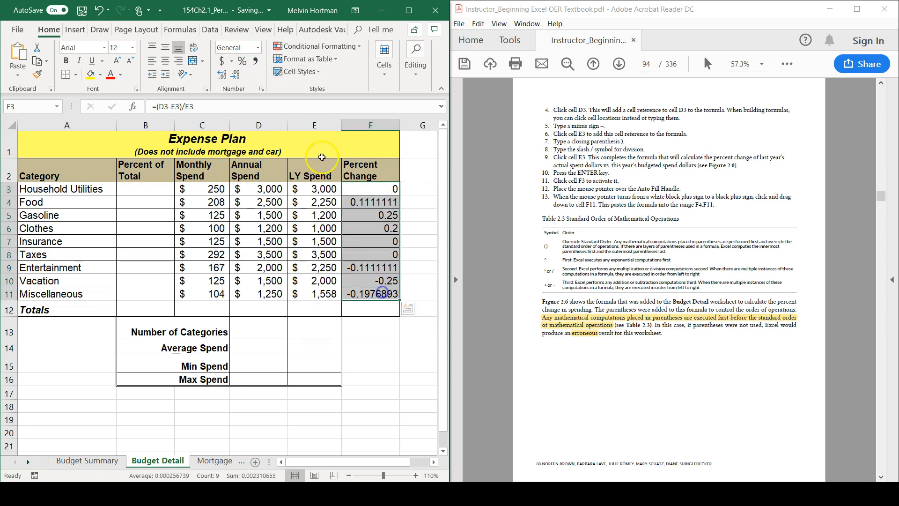
left_click(242, 61)
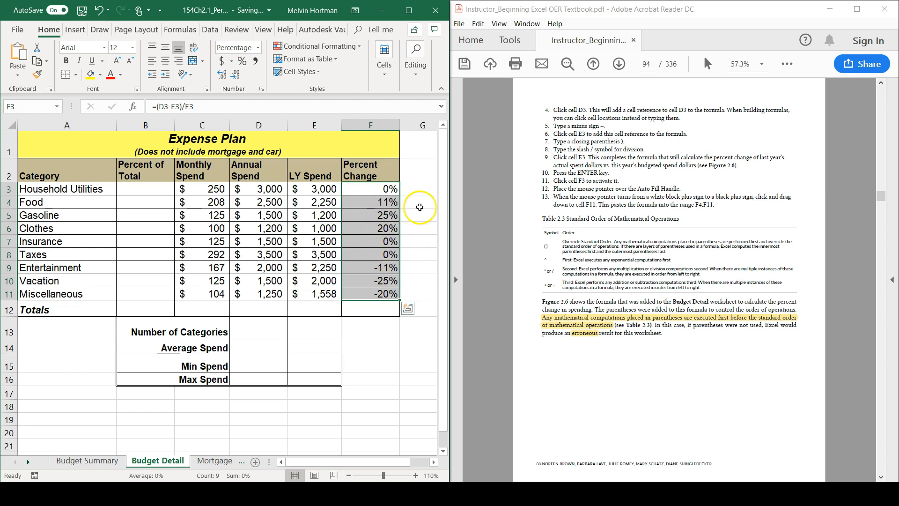
left_click(409, 189)
left_click_drag(382, 189, 367, 294)
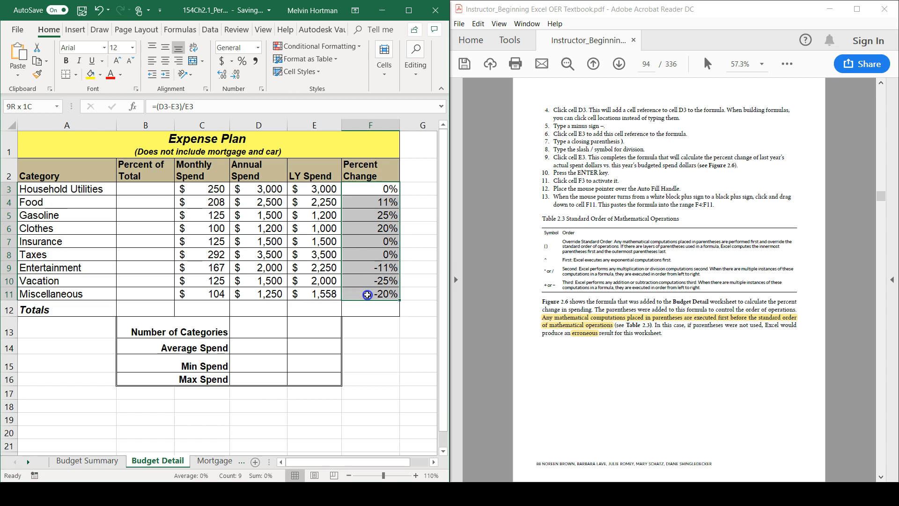